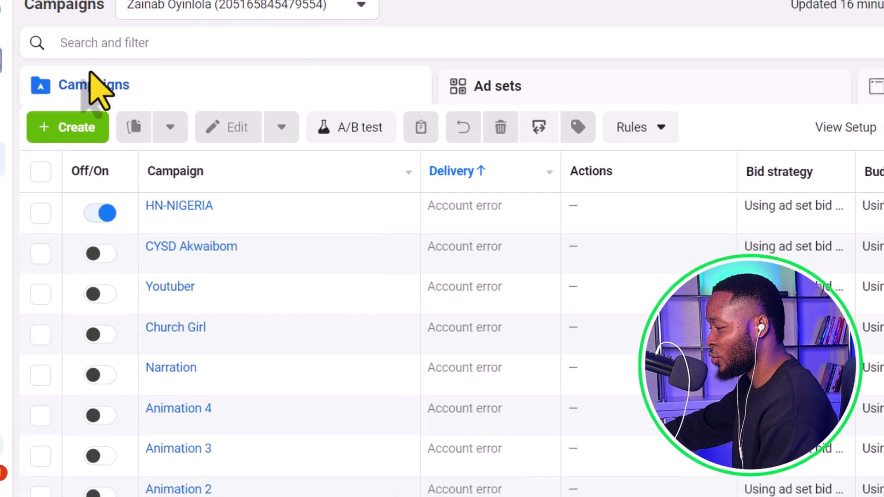
# Step: Create a new auction campaign with the Sales objective, using the Manual sales campaign setup
pyautogui.click(87, 125)
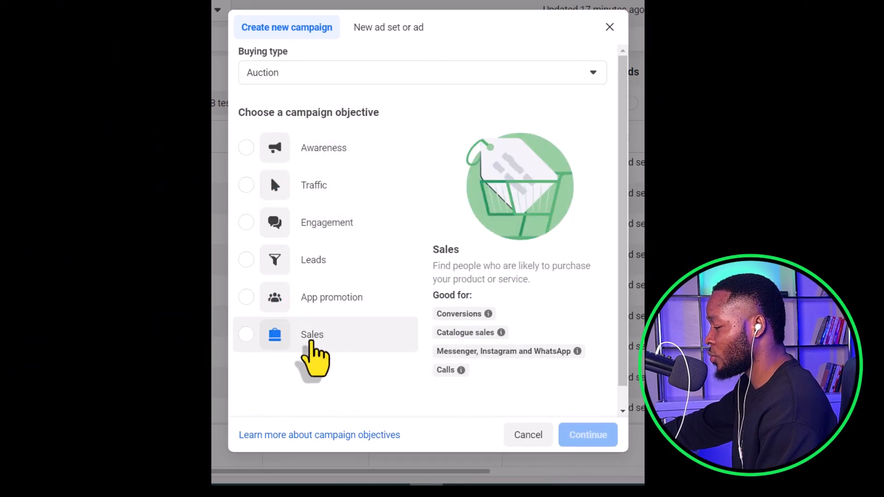
pyautogui.click(312, 341)
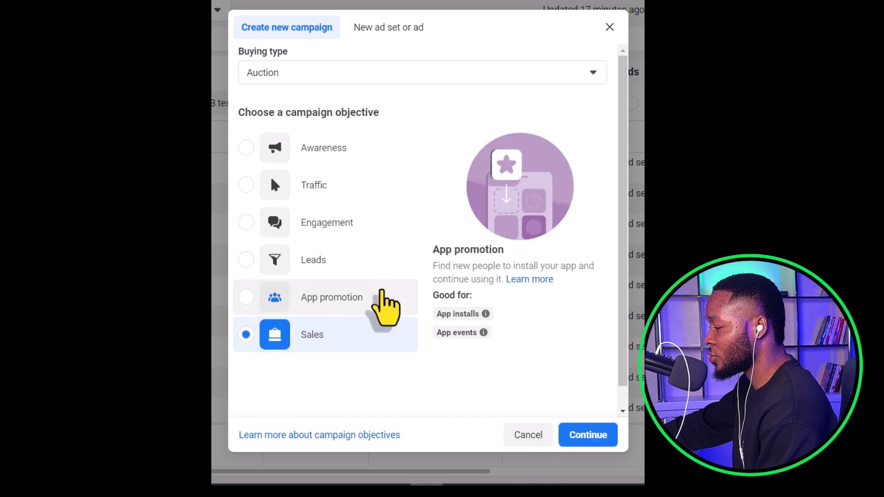
pyautogui.scroll(-1, 385, 305)
pyautogui.click(583, 435)
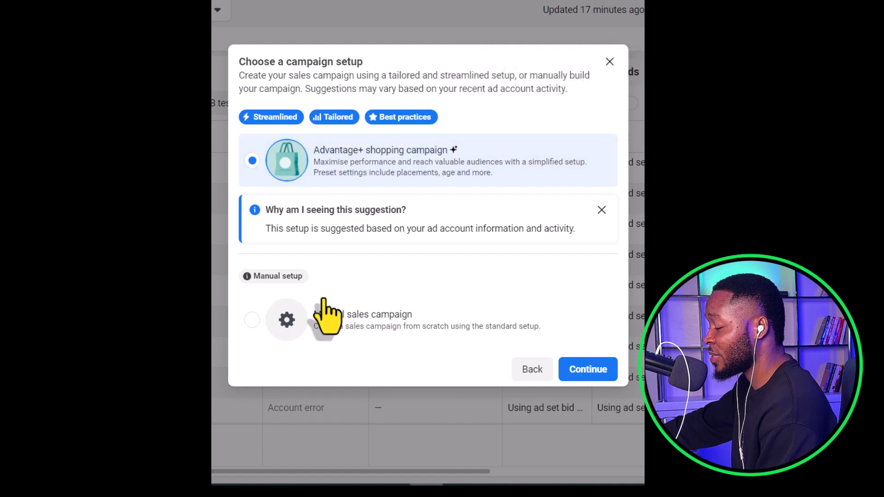
pyautogui.click(318, 314)
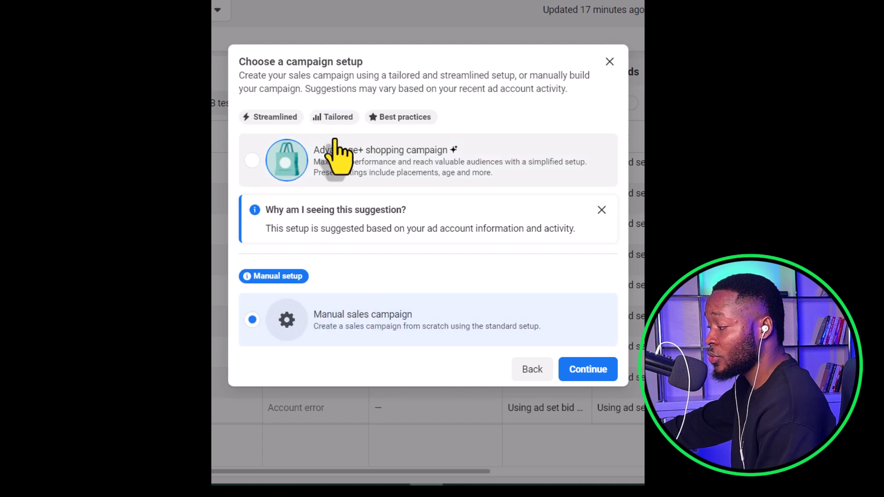
pyautogui.click(591, 375)
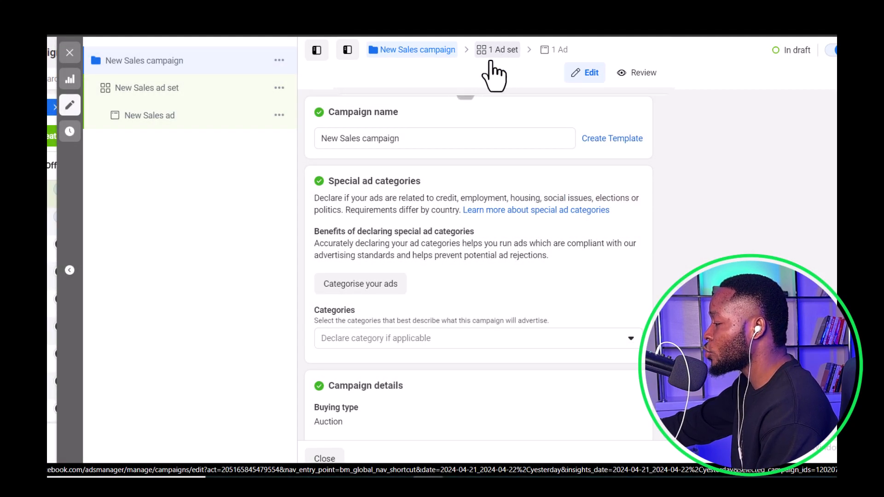
# Step: Open the campaign's ad set and remove Nigeria from the locations in Audience controls
pyautogui.click(479, 51)
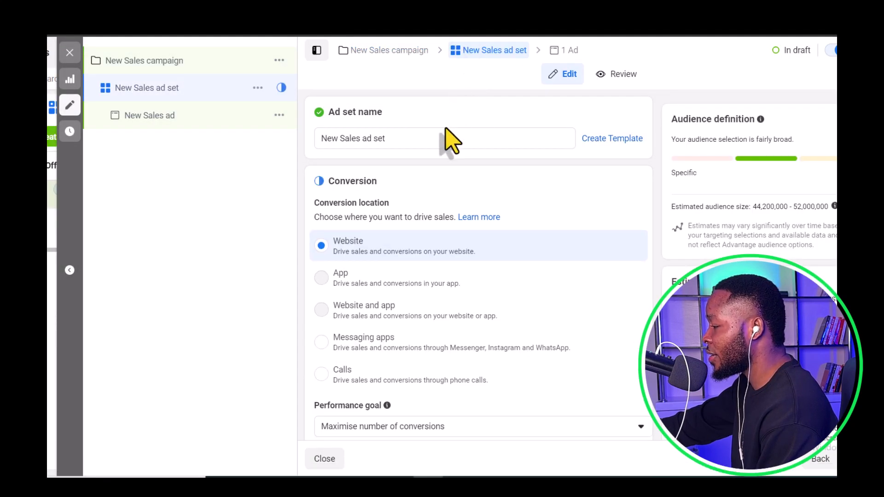
pyautogui.scroll(-15, 442, 143)
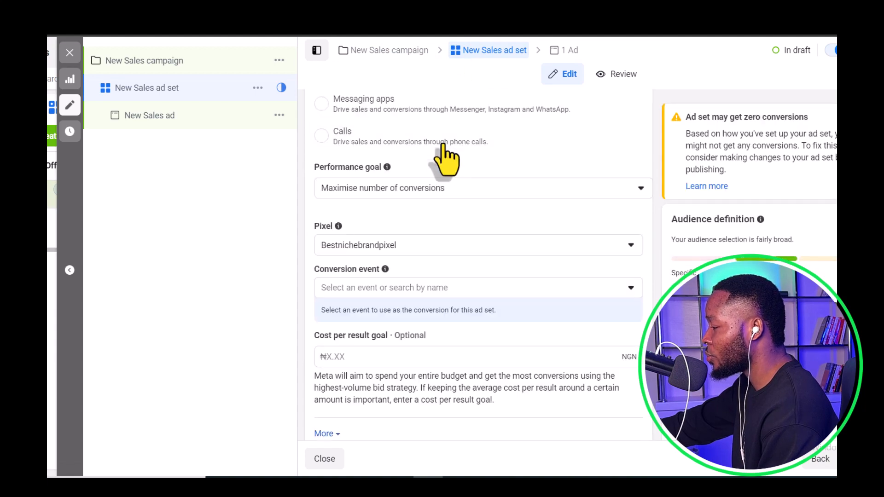
pyautogui.scroll(-6, 414, 178)
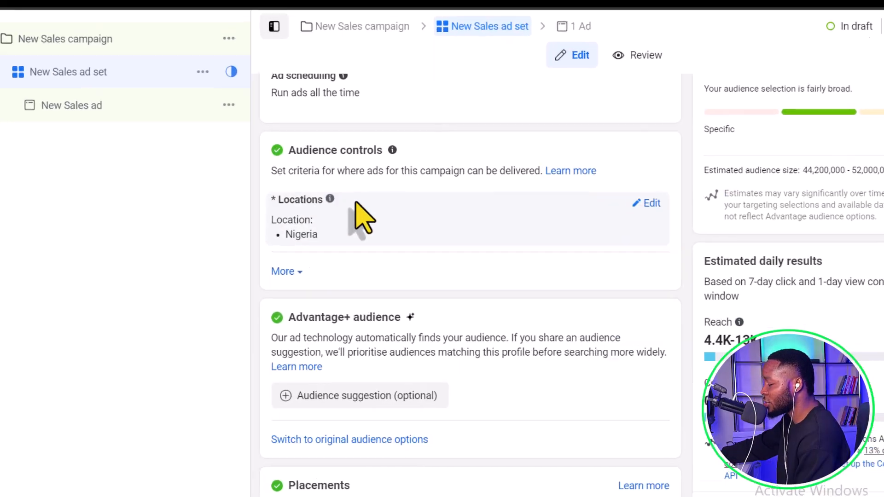
pyautogui.moveTo(386, 201)
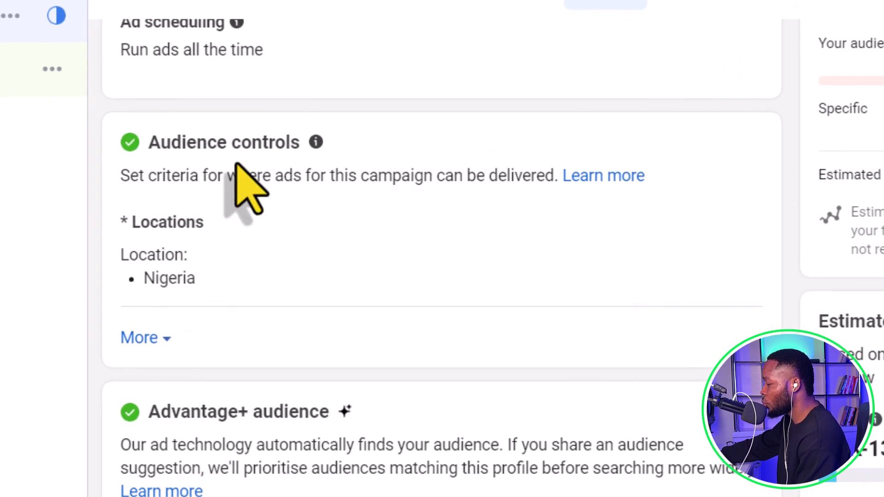
pyautogui.moveTo(632, 266)
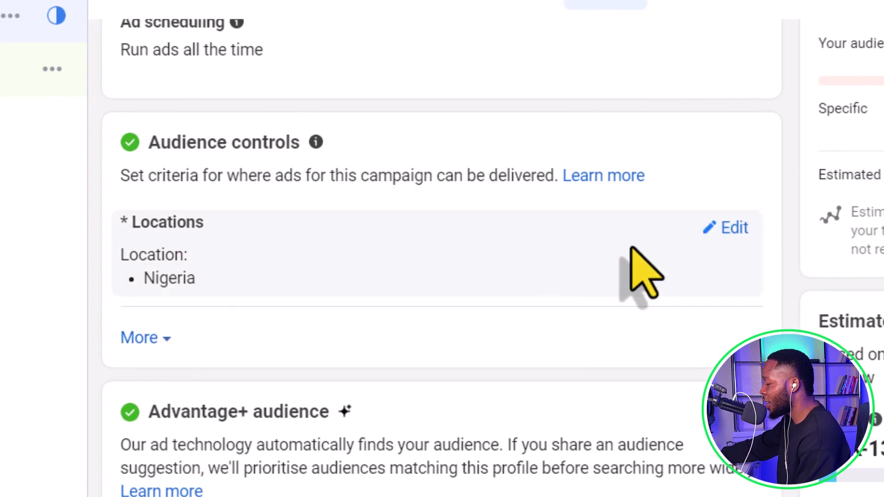
pyautogui.click(737, 233)
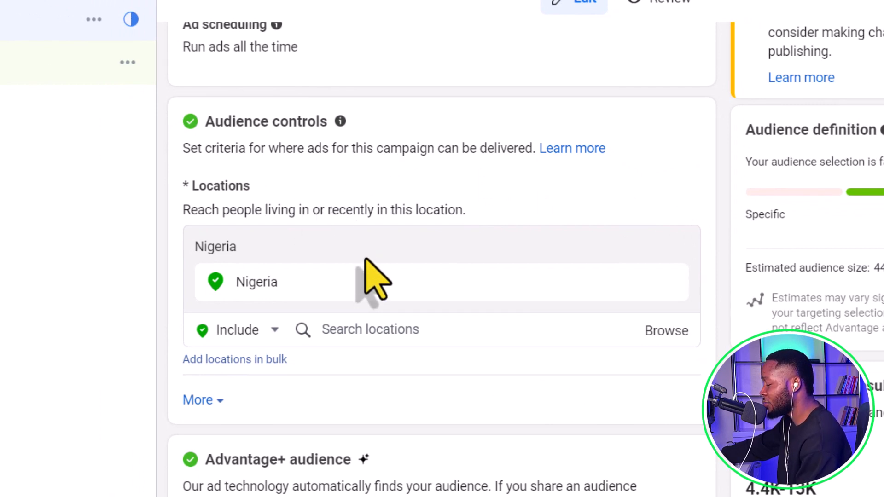
pyautogui.moveTo(640, 282)
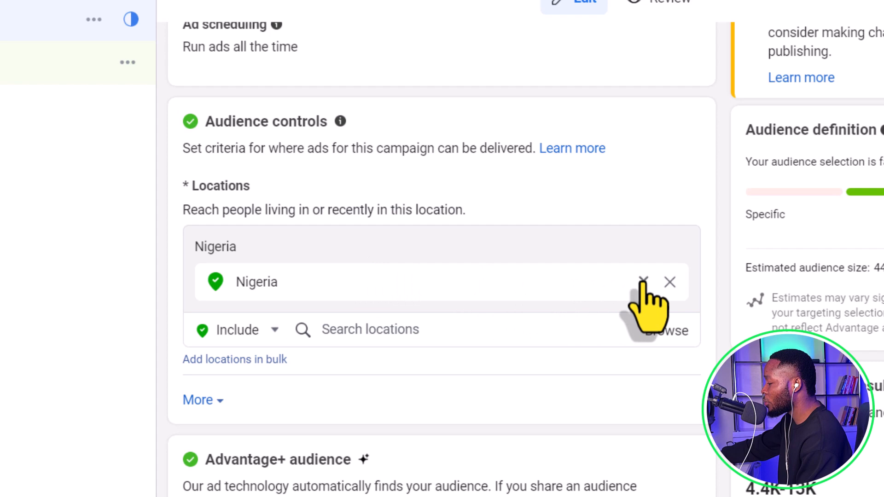
pyautogui.click(670, 282)
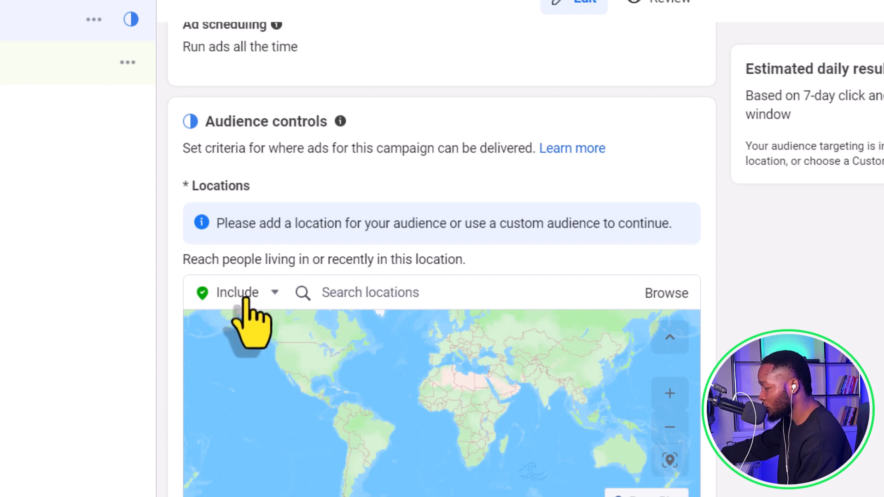
# Step: Search the locations for "lagos state" and include the county-level Lagos, Nigeria in the audience
pyautogui.click(347, 299)
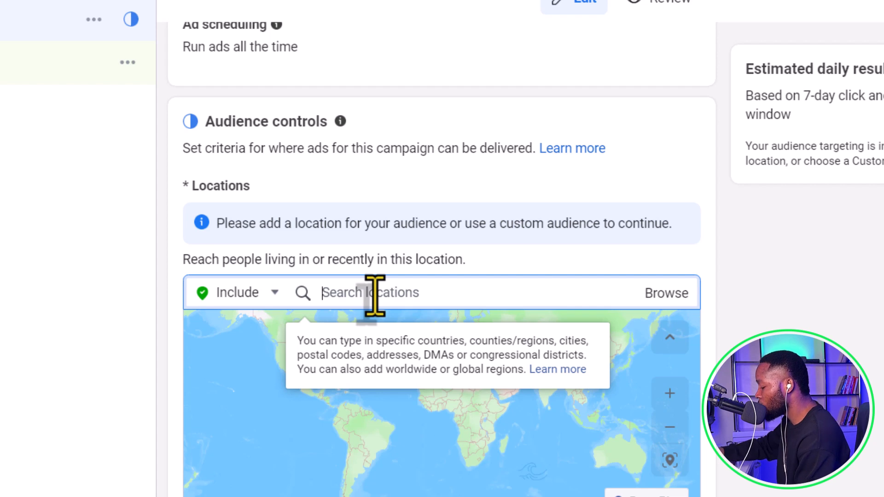
pyautogui.write('lagos st')
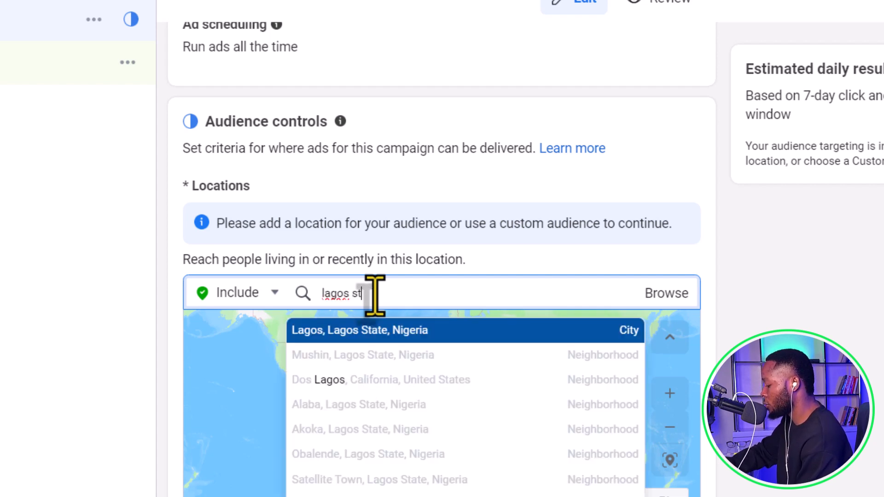
pyautogui.write('ate')
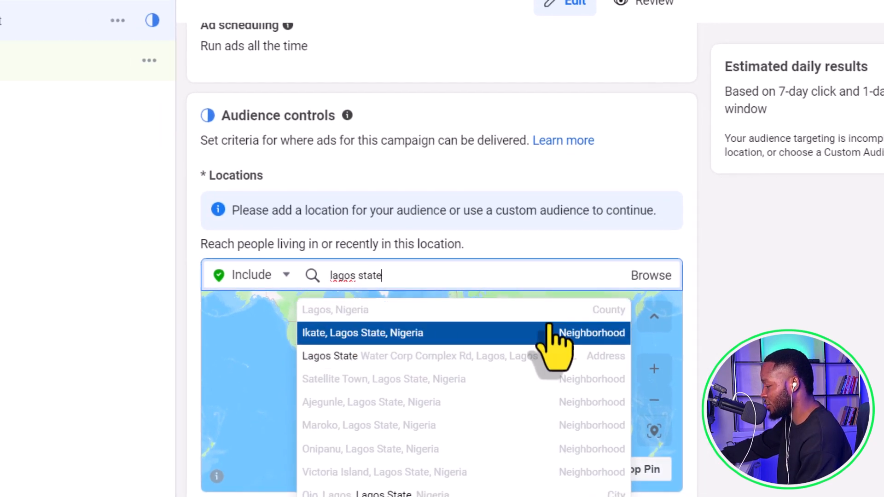
pyautogui.press('Return')
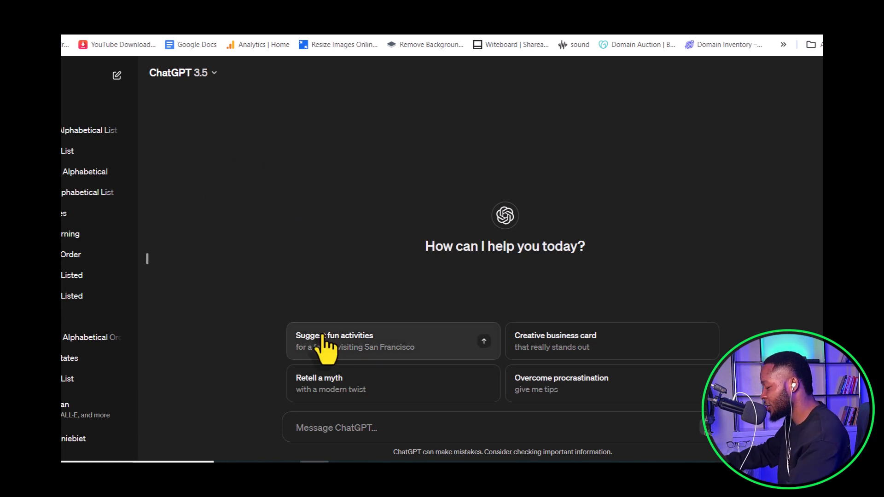
# Step: Switch to ChatGPT and request Nigeria's 36 states alphabetically, formatted vertically as "State, Nigeria", with "Lagos, Nigeria" as the example
pyautogui.write('Hey, can you list the 36 states of Nigeria in alphabetical order?  Please format them vertically,  like this: State, Nigeria  Example: Lagos, Nigeria')
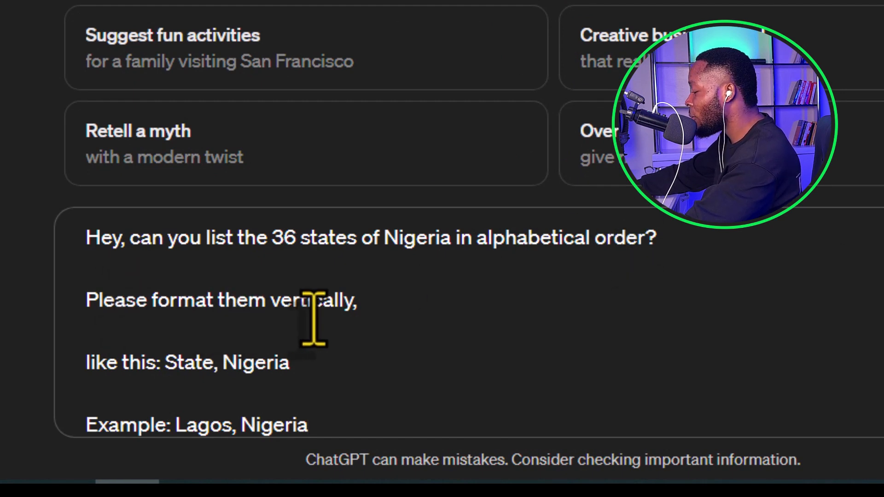
pyautogui.click(372, 315)
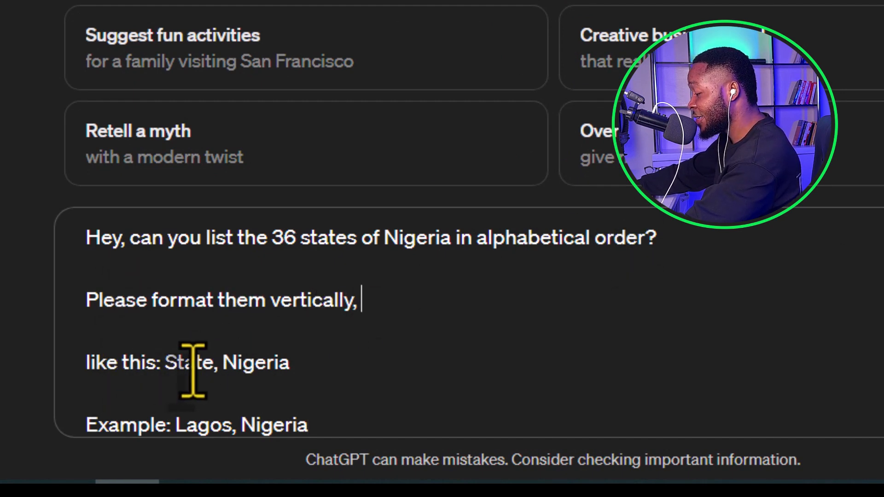
pyautogui.click(162, 366)
pyautogui.press('BackSpace')
pyautogui.moveTo(164, 366); pyautogui.dragTo(314, 372)
pyautogui.scroll(-1, 314, 373)
pyautogui.click(131, 421)
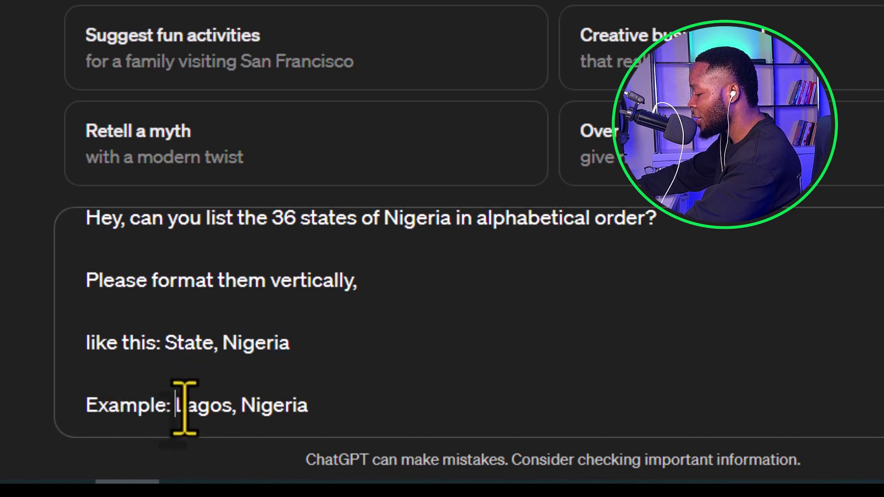
pyautogui.moveTo(177, 405); pyautogui.dragTo(228, 414)
pyautogui.click(258, 415)
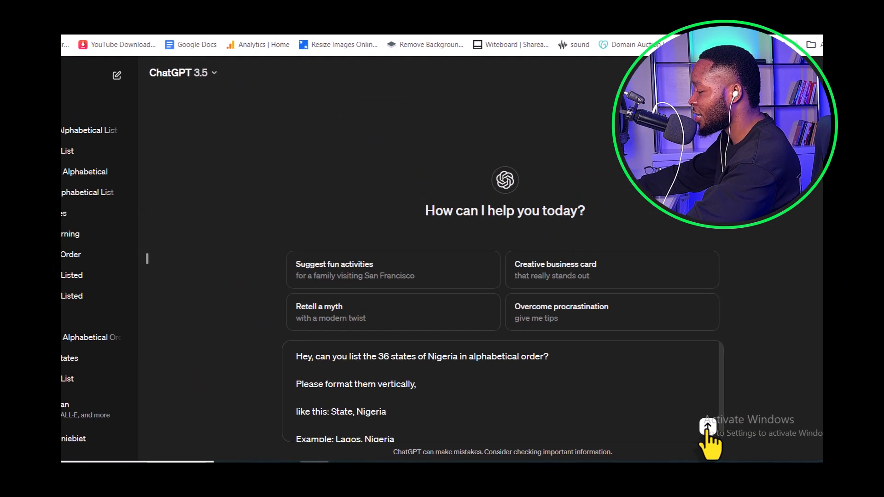
pyautogui.click(708, 427)
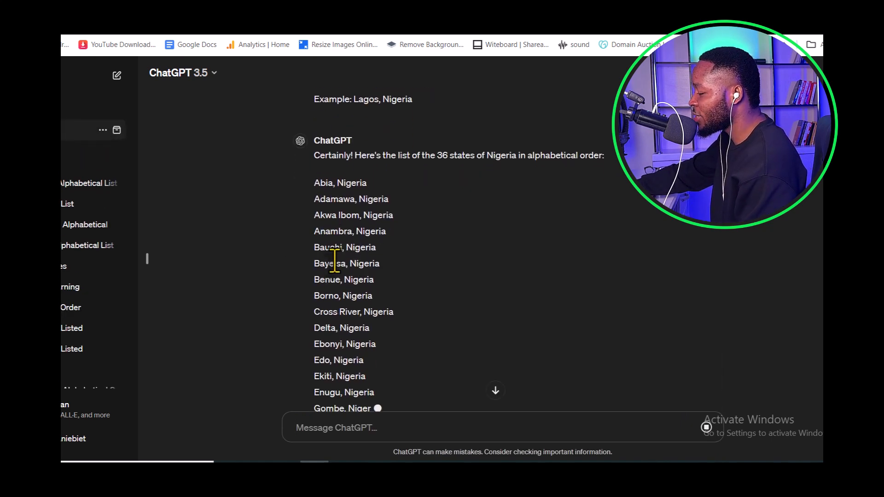
# Step: Look through ChatGPT's list of Nigerian states to its end and copy the whole reply
pyautogui.scroll(-2, 349, 188)
pyautogui.scroll(3, 347, 192)
pyautogui.scroll(-3, 343, 198)
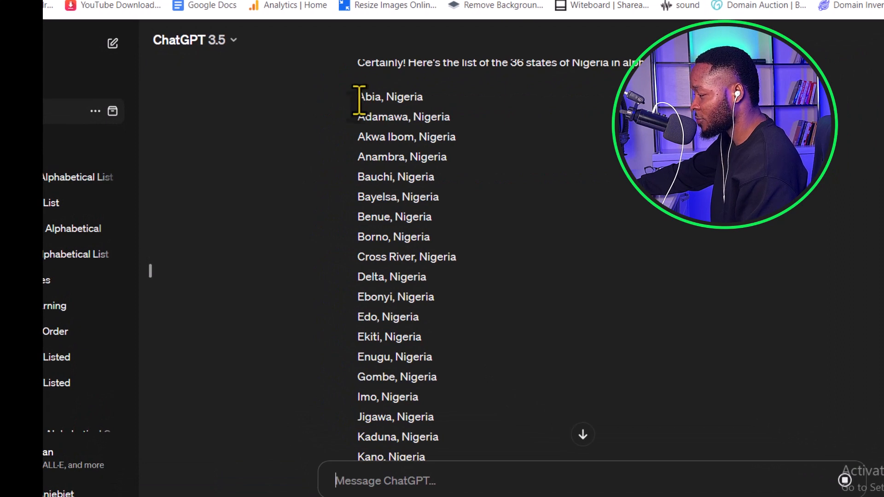
pyautogui.moveTo(359, 100); pyautogui.dragTo(381, 101)
pyautogui.click(381, 102)
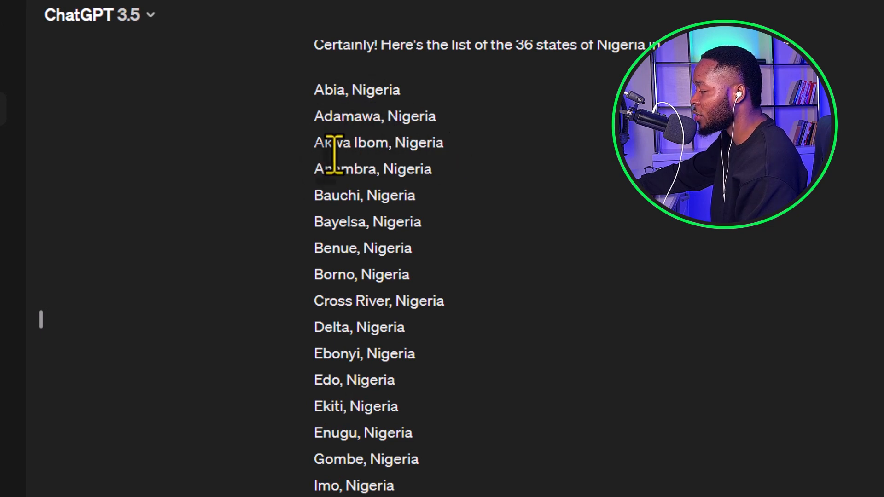
pyautogui.scroll(-8, 345, 184)
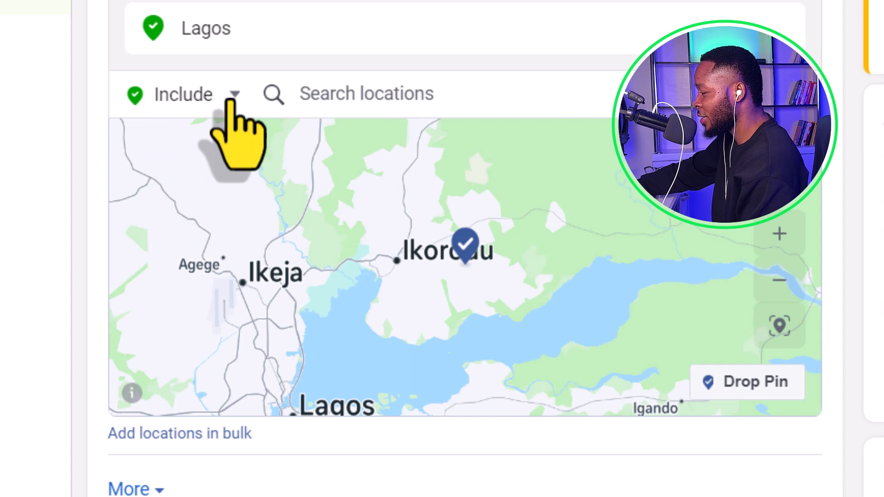
# Step: Back in Meta Ads Manager, switch the locations to Add exclusions and start adding locations in bulk by Counties or regions
pyautogui.click(230, 100)
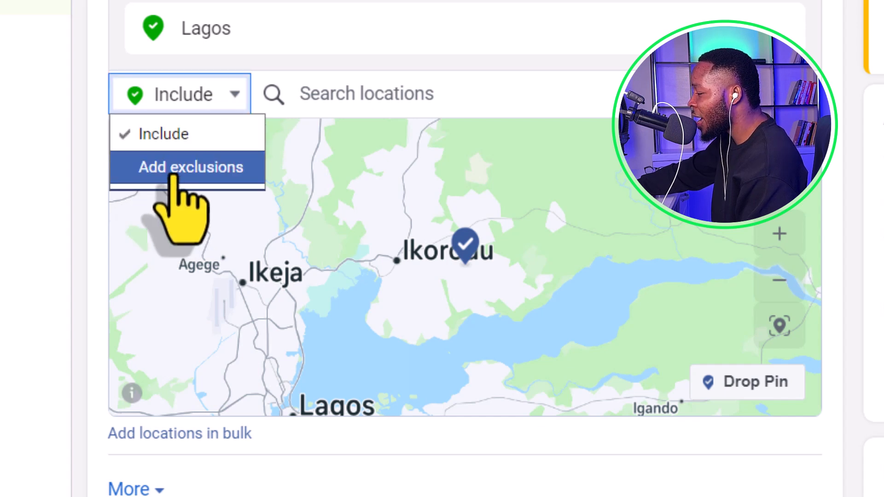
pyautogui.click(174, 169)
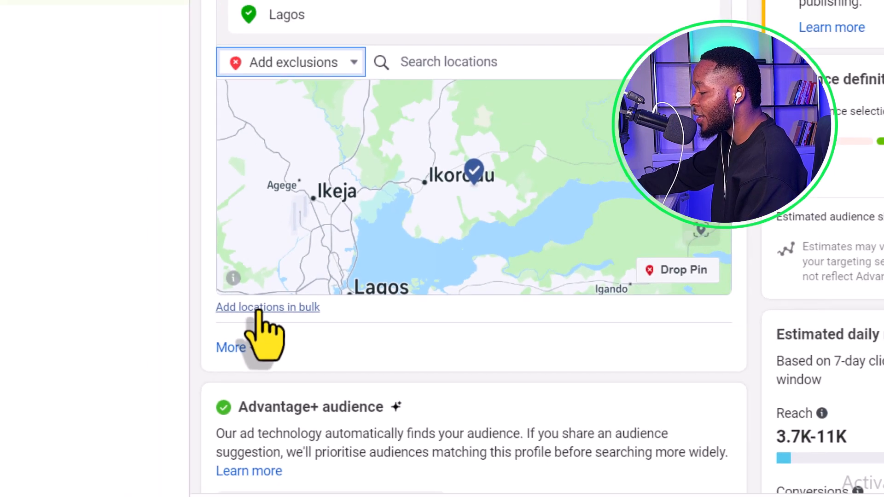
pyautogui.click(258, 308)
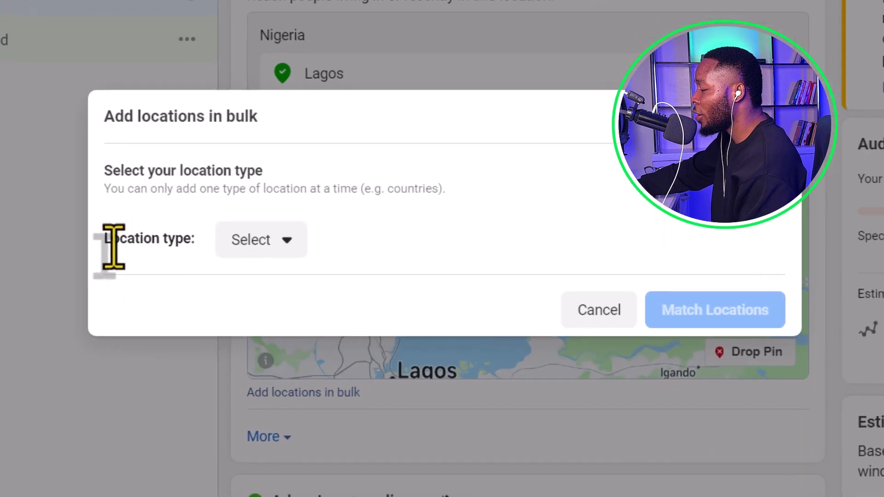
pyautogui.click(266, 244)
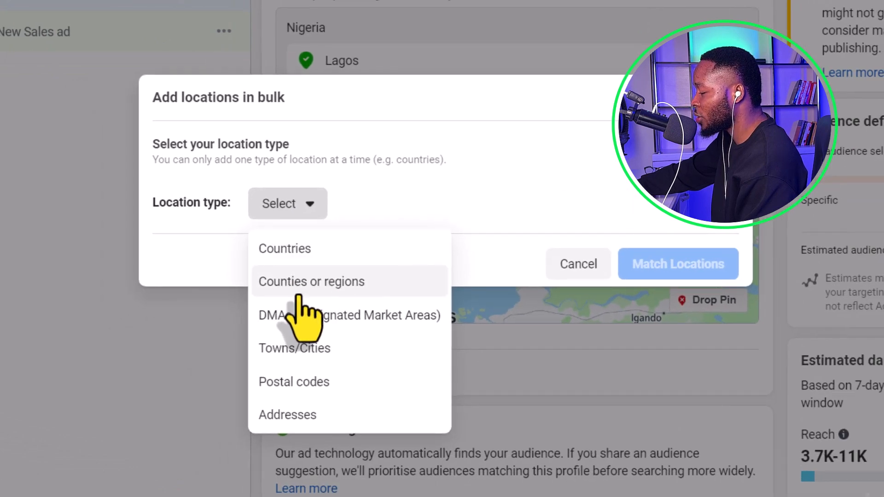
pyautogui.click(343, 283)
# Step: Paste the copied state list into the bulk locations and delete the introductory sentence above "Abia, Nigeria"
pyautogui.click(256, 200)
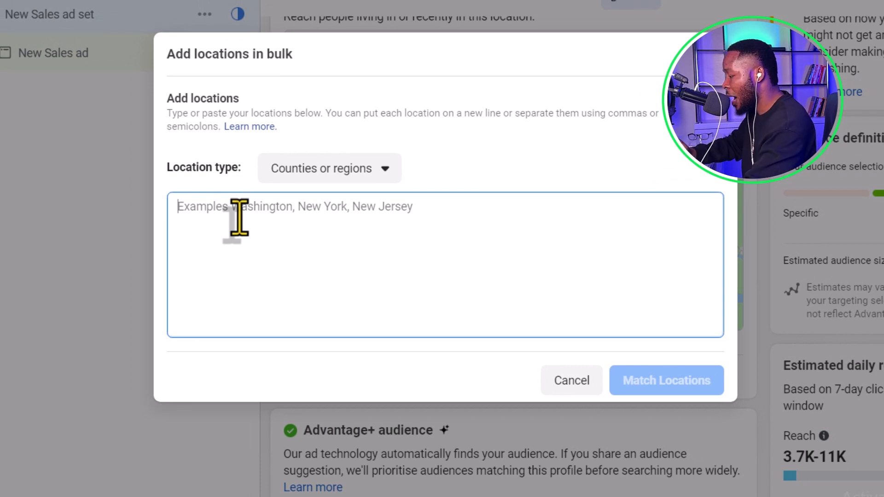
pyautogui.hotkey('ctrl', 'v')
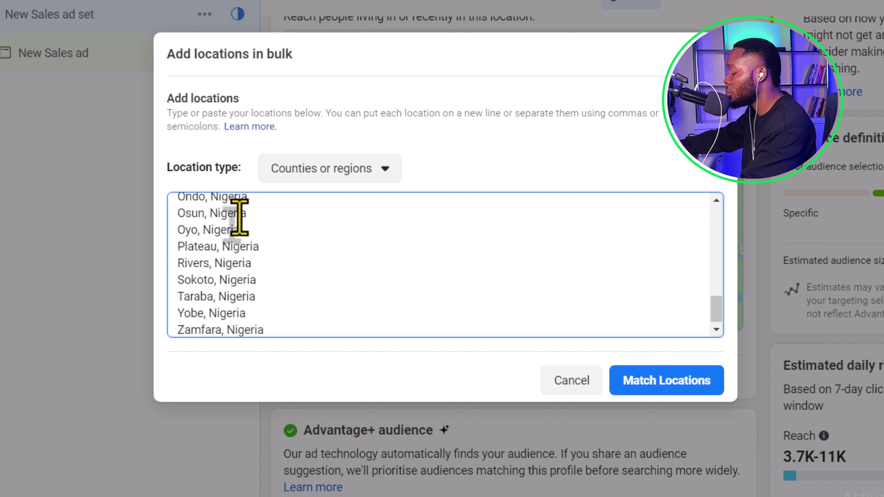
pyautogui.scroll(10, 249, 296)
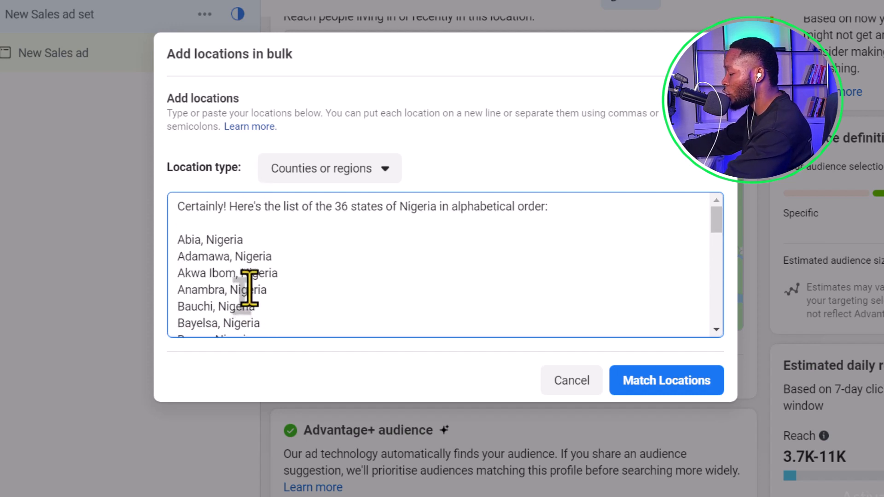
pyautogui.click(176, 244)
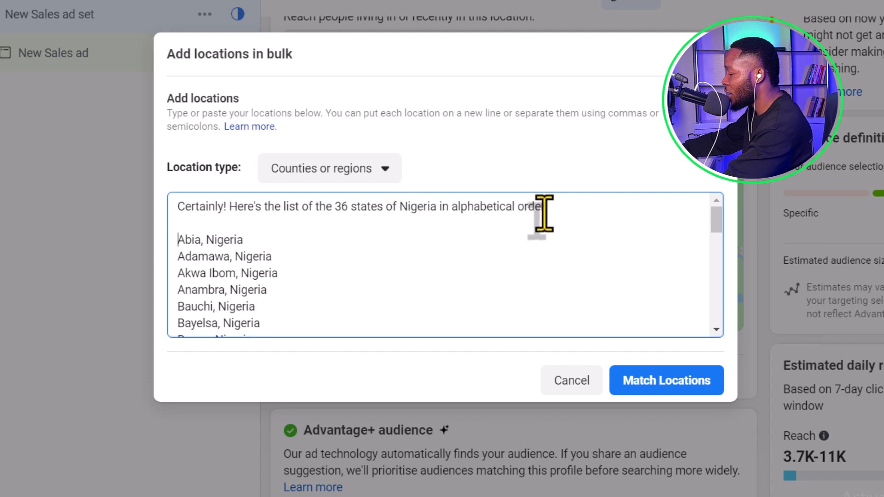
pyautogui.moveTo(547, 207); pyautogui.dragTo(195, 209)
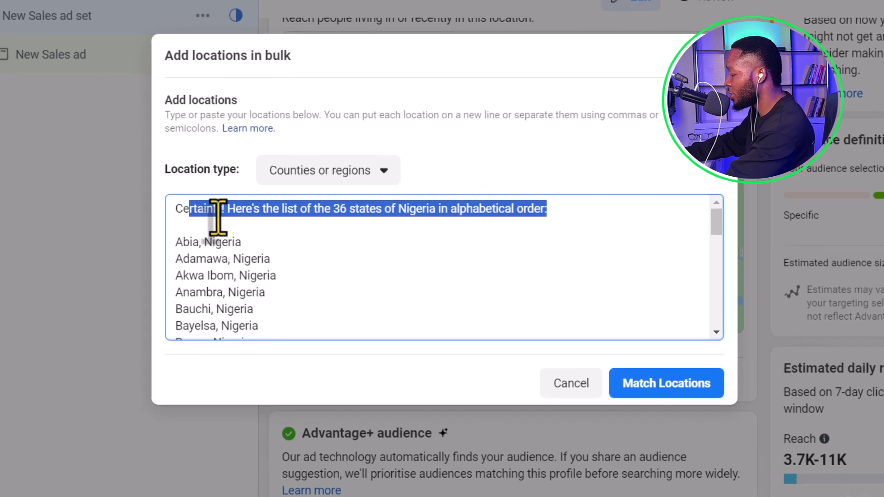
pyautogui.press('BackSpace')
pyautogui.press('BackSpace')
pyautogui.press('BackSpace')
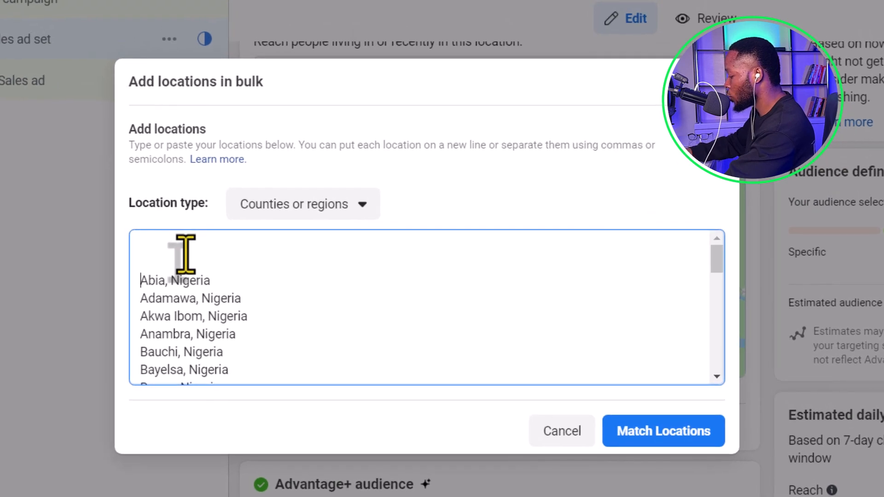
# Step: Remove the blank lines above "Abia, Nigeria" and check the pasted state list through to "Zamfara, Nigeria"
pyautogui.press('BackSpace')
pyautogui.press('BackSpace')
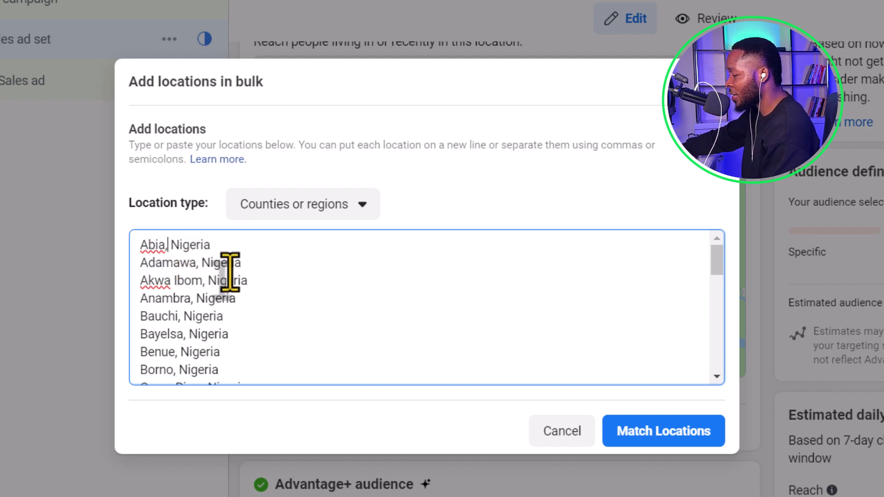
pyautogui.scroll(-10, 218, 281)
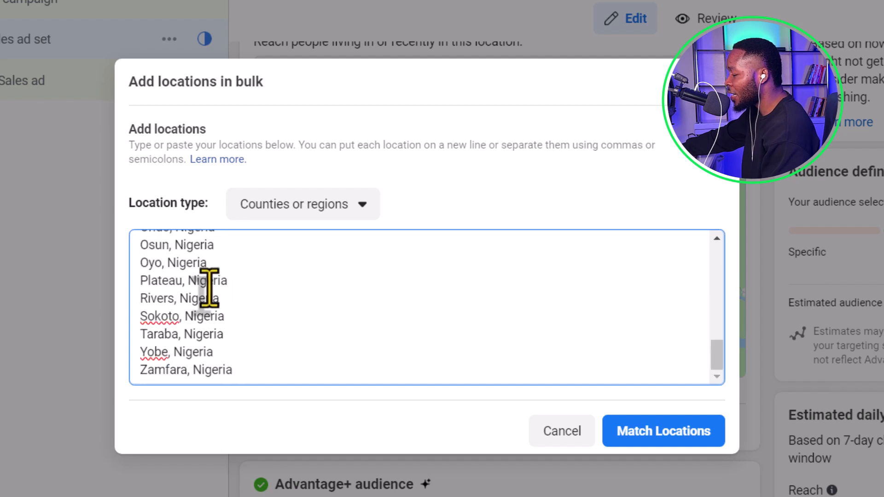
pyautogui.scroll(10, 209, 289)
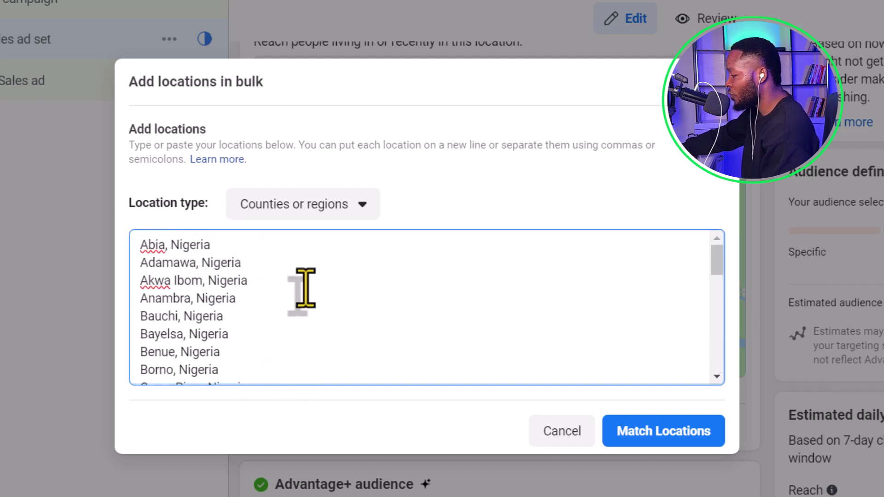
pyautogui.scroll(-10, 251, 306)
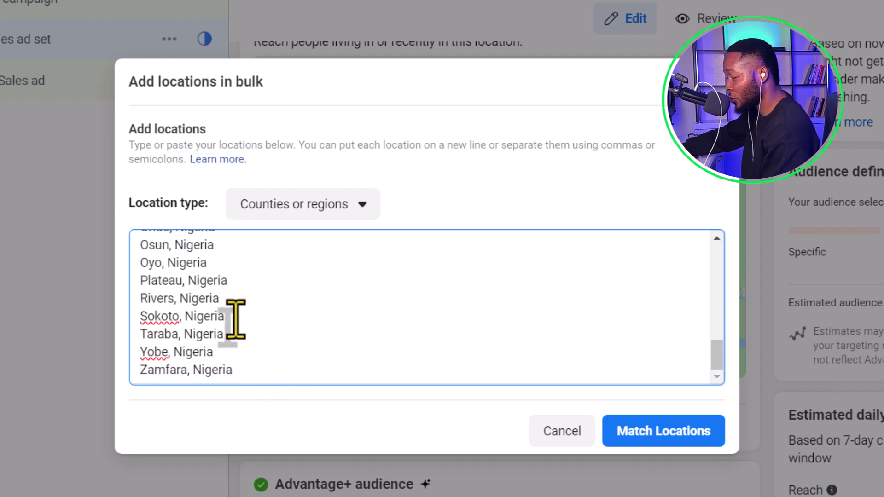
pyautogui.scroll(10, 240, 328)
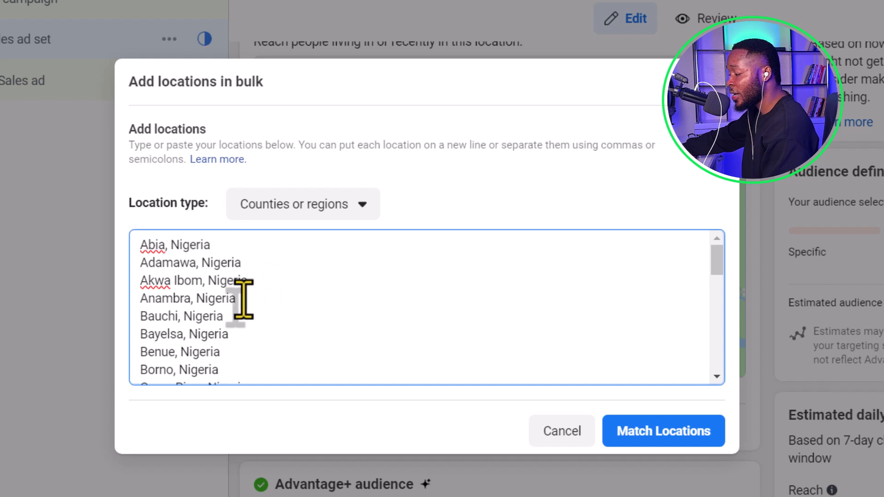
# Step: Delete the "Lagos, Nigeria" line, including its empty row, from the bulk location list
pyautogui.scroll(-3, 243, 301)
pyautogui.scroll(-3, 232, 304)
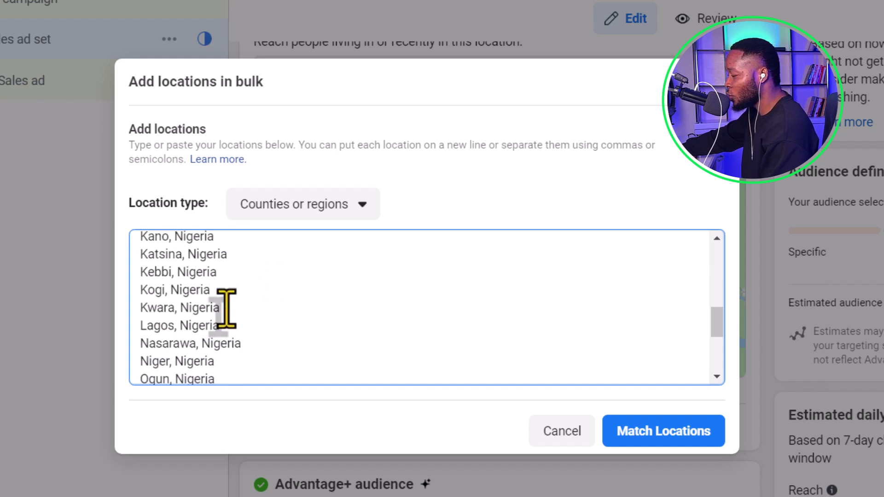
pyautogui.moveTo(224, 301); pyautogui.dragTo(138, 300)
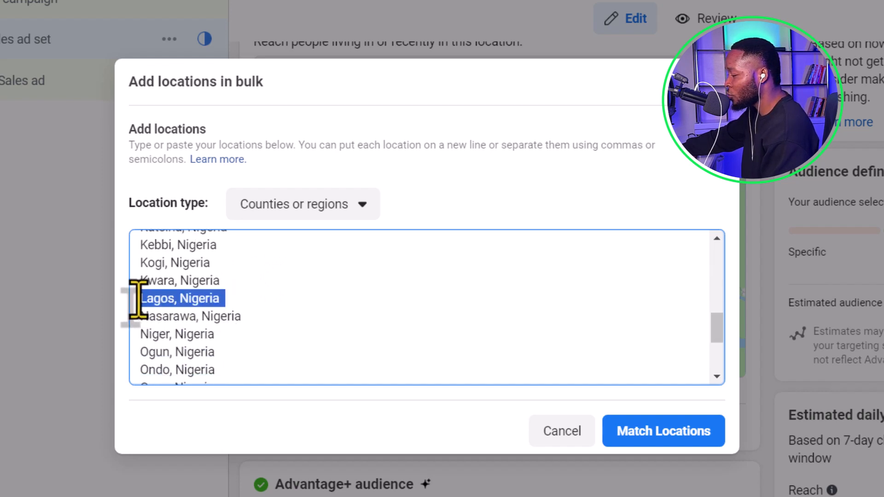
pyautogui.press('BackSpace')
pyautogui.press('BackSpace')
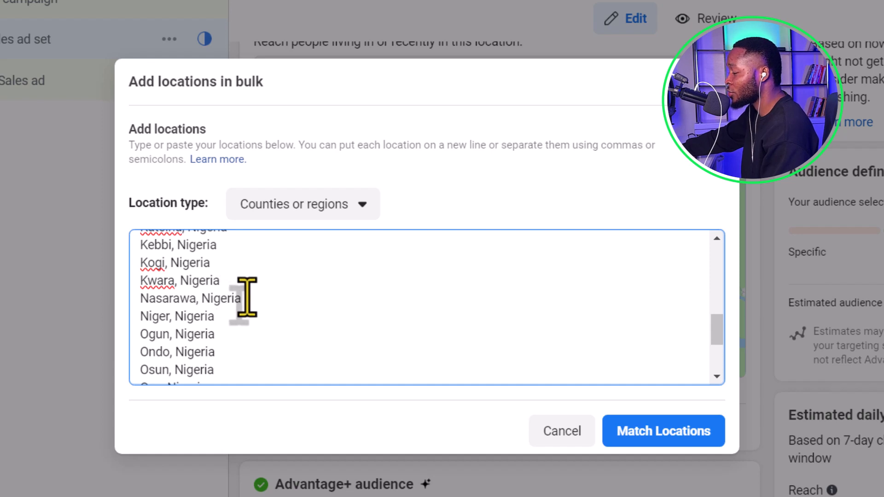
# Step: Match the edited list of locations and check the matched regions against their countries
pyautogui.scroll(-3, 253, 304)
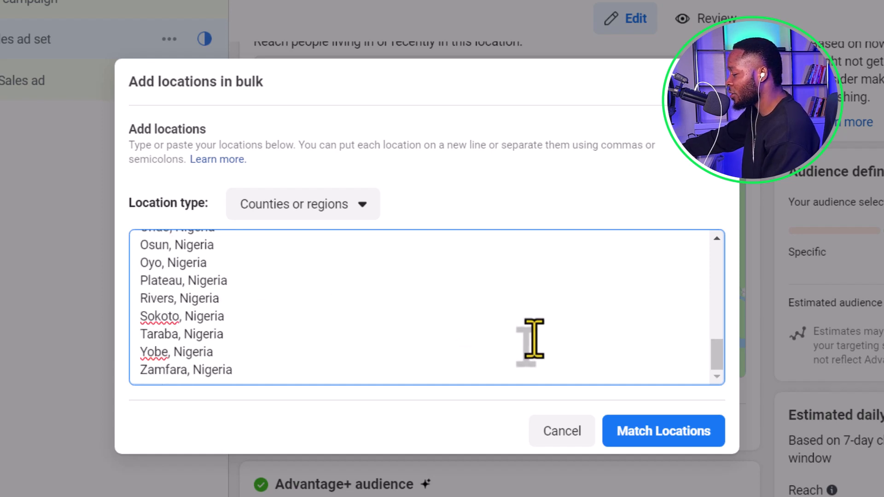
pyautogui.click(665, 433)
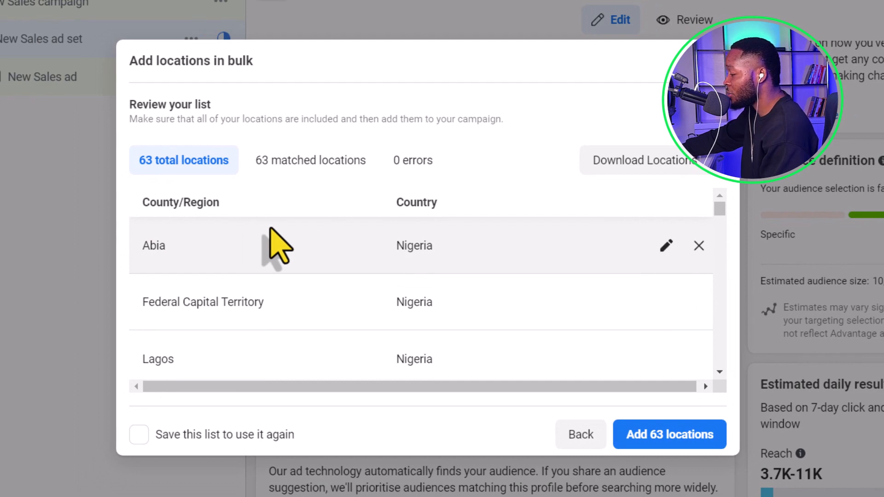
pyautogui.doubleClick(144, 246)
pyautogui.doubleClick(417, 246)
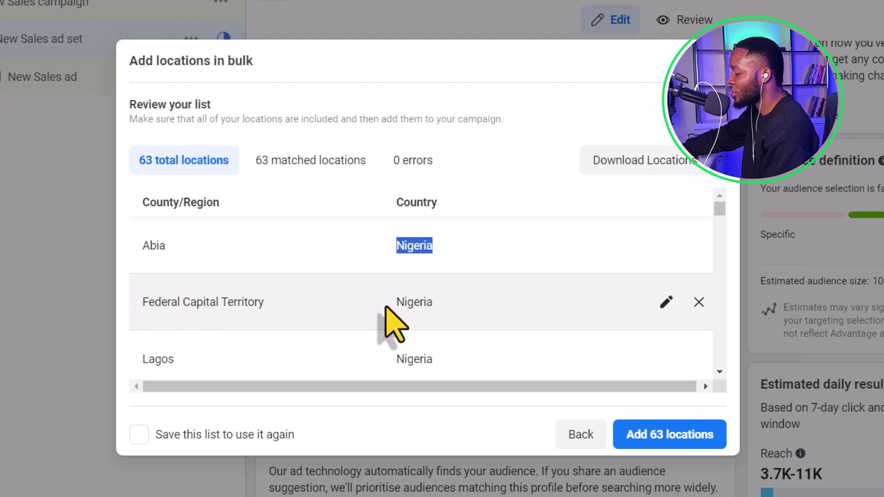
pyautogui.scroll(-3, 400, 313)
pyautogui.scroll(3, 405, 252)
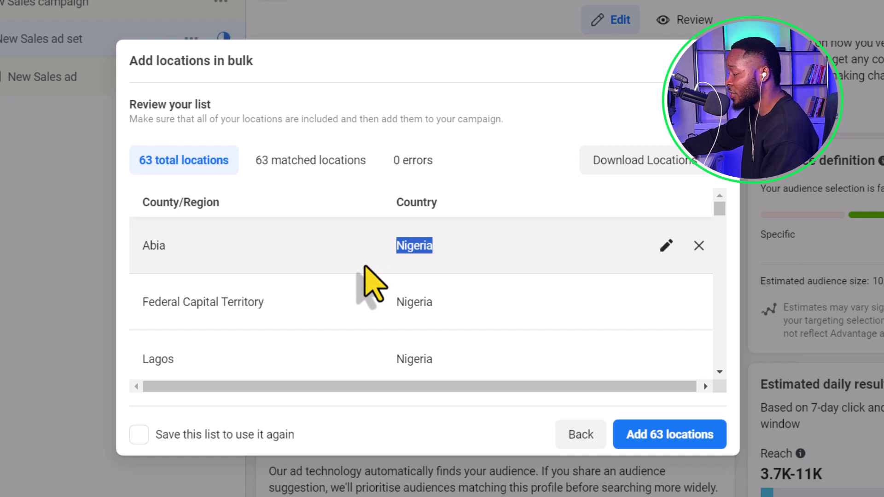
pyautogui.click(469, 269)
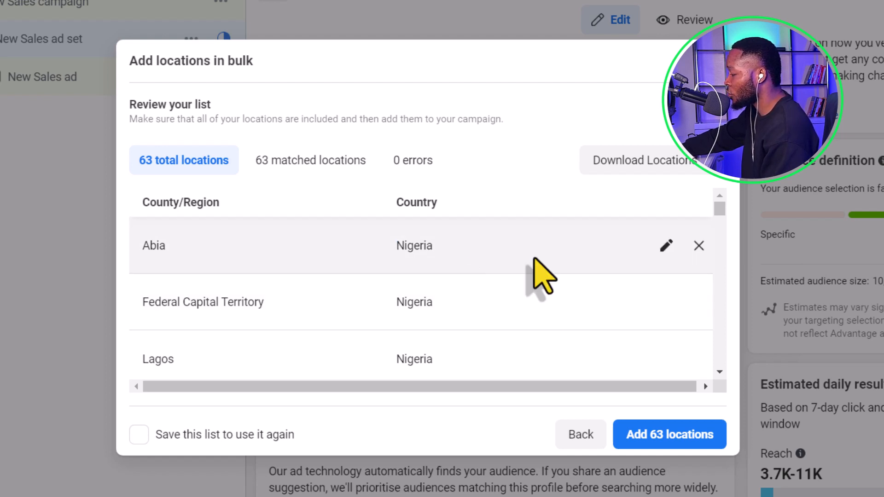
# Step: Find the Adamawa entry that belongs to Cameroon and remove it from the matched locations
pyautogui.moveTo(719, 212); pyautogui.dragTo(716, 240)
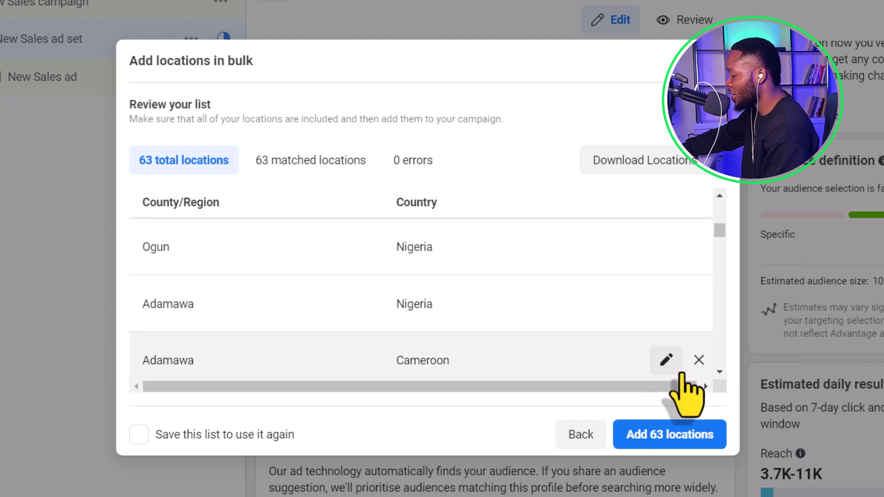
pyautogui.scroll(-1, 721, 375)
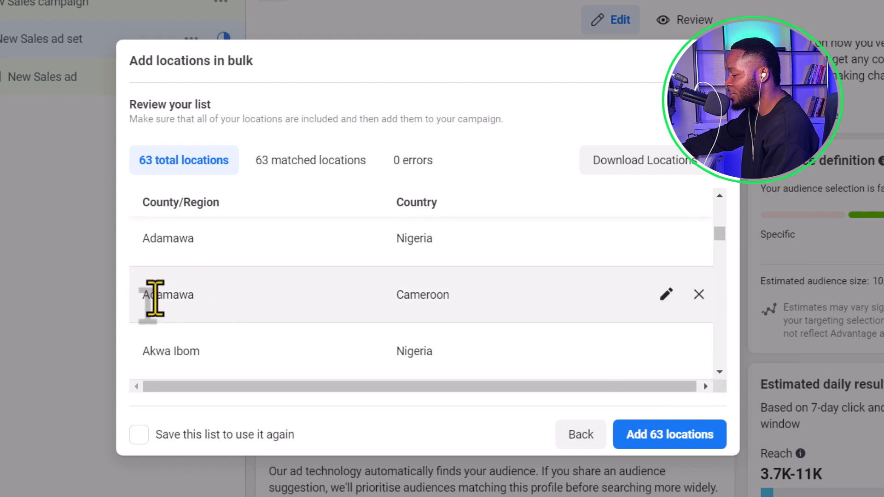
pyautogui.doubleClick(144, 297)
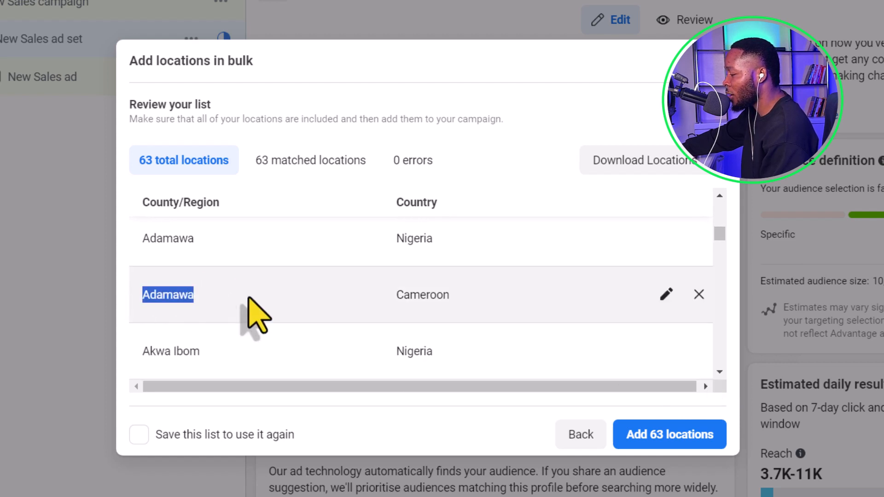
pyautogui.doubleClick(406, 295)
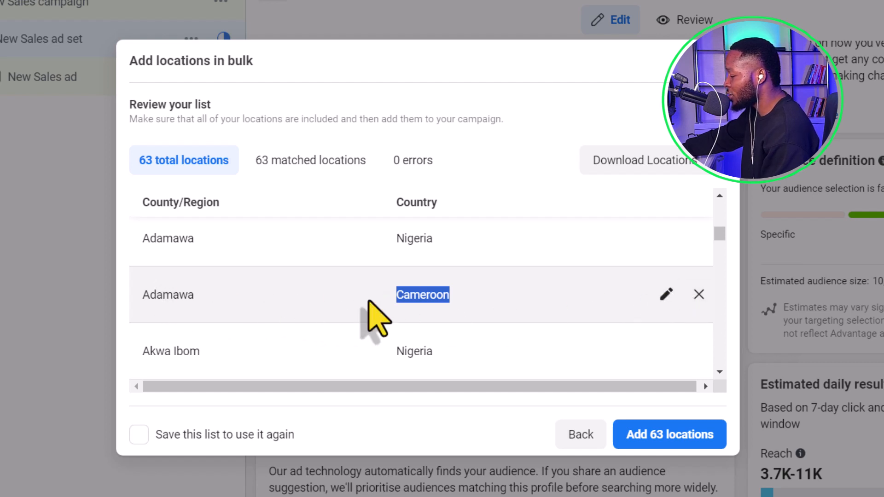
pyautogui.click(366, 316)
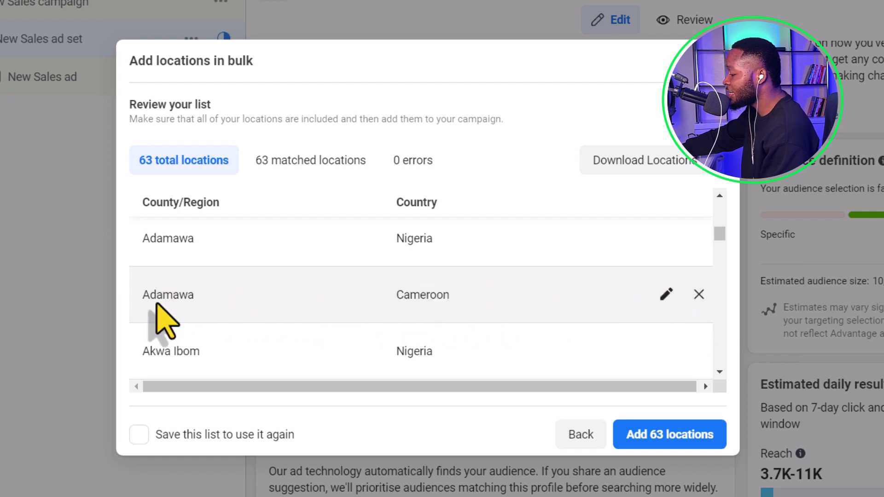
pyautogui.click(665, 297)
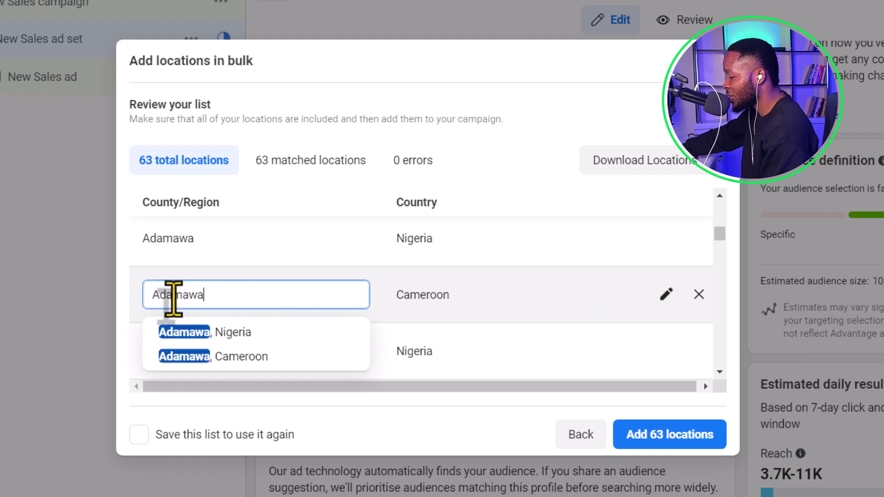
pyautogui.click(397, 289)
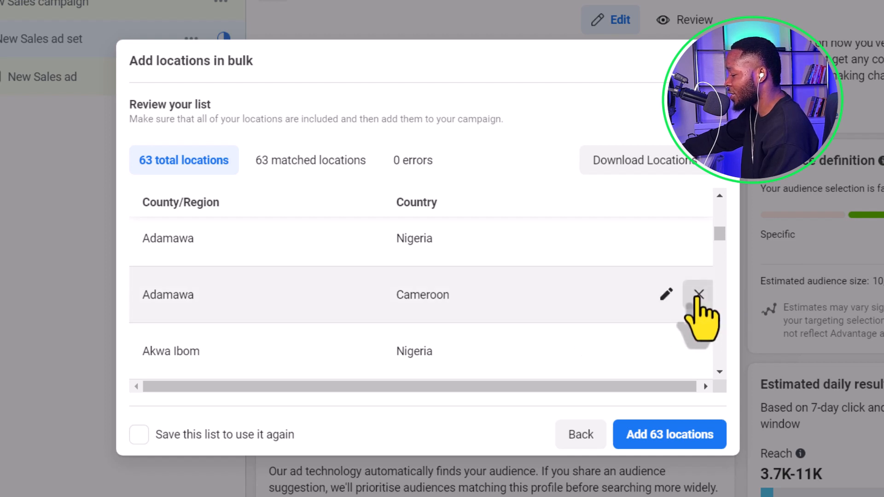
pyautogui.click(697, 296)
# Step: Remove Prince Edward Island, Canada, and the remaining non-Nigerian entries from the matched locations
pyautogui.scroll(-2, 528, 315)
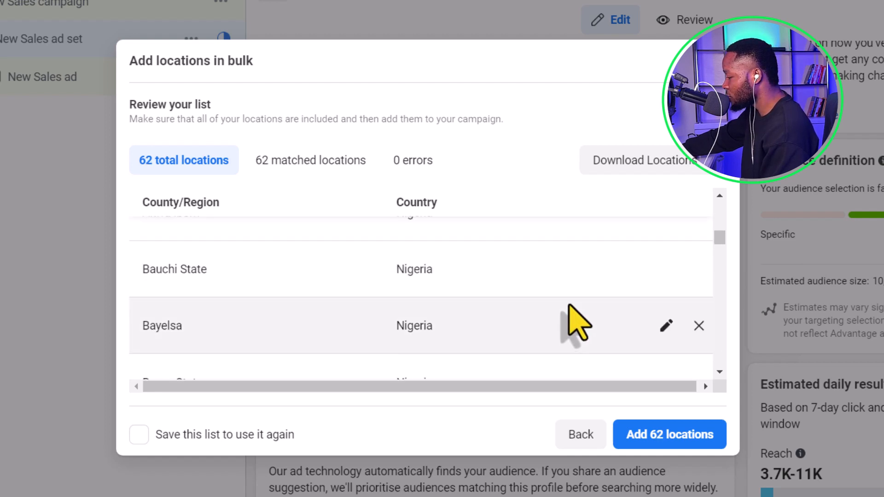
pyautogui.scroll(-5, 493, 312)
pyautogui.scroll(3, 500, 302)
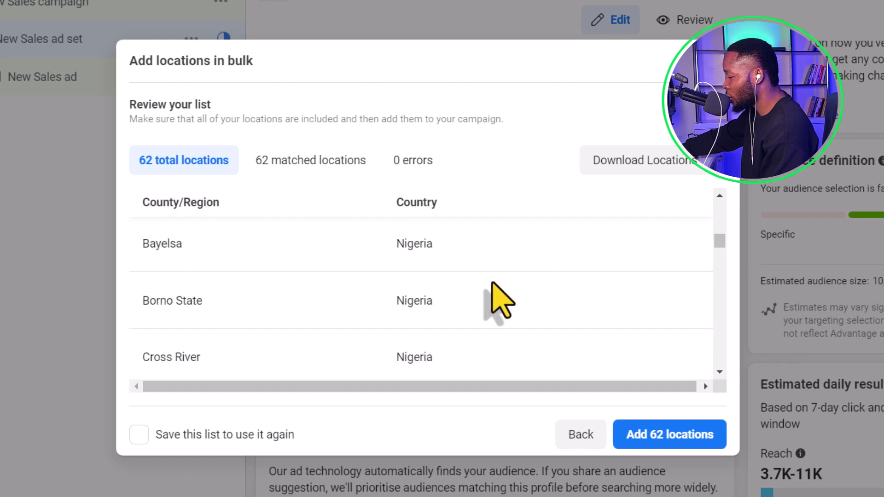
pyautogui.moveTo(720, 240); pyautogui.dragTo(717, 258)
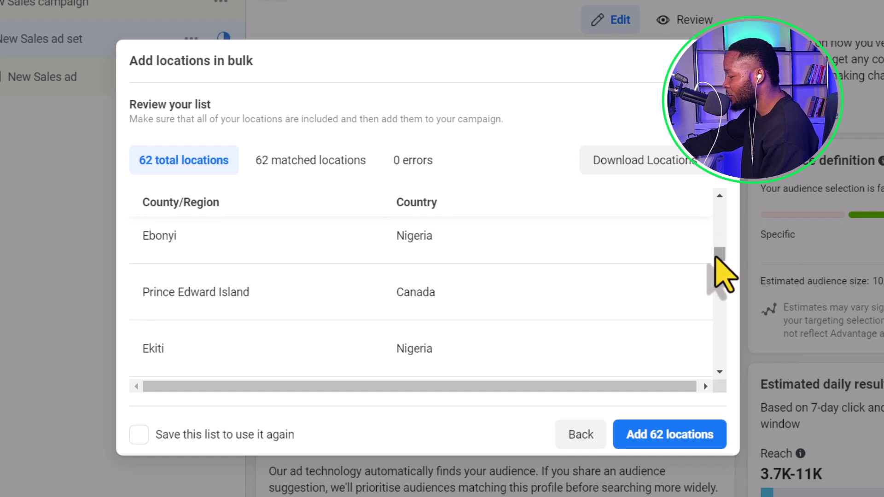
pyautogui.moveTo(232, 317)
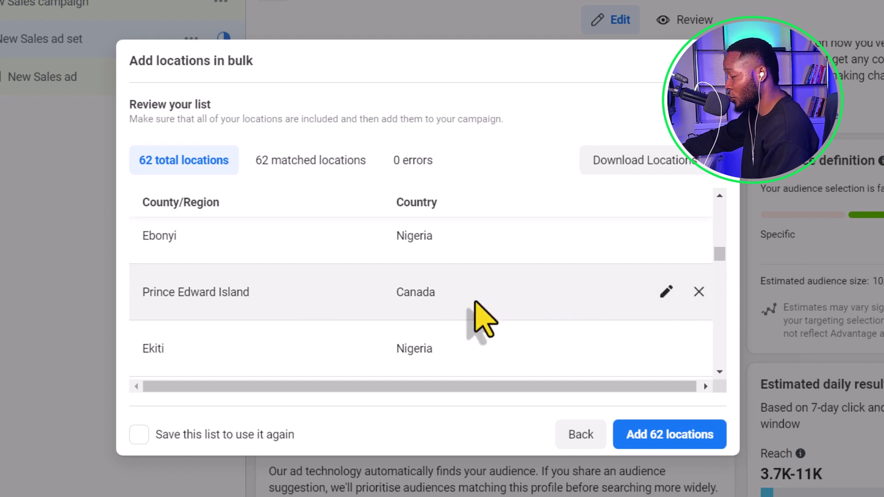
pyautogui.click(698, 292)
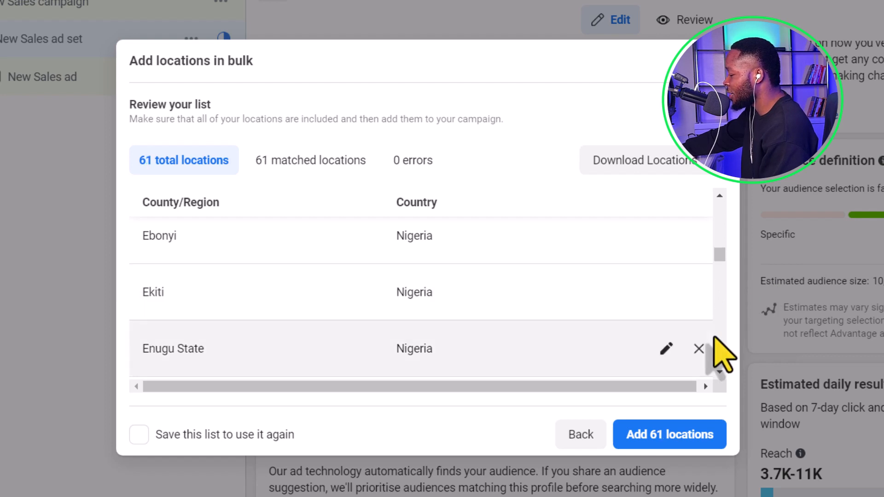
pyautogui.click(719, 372)
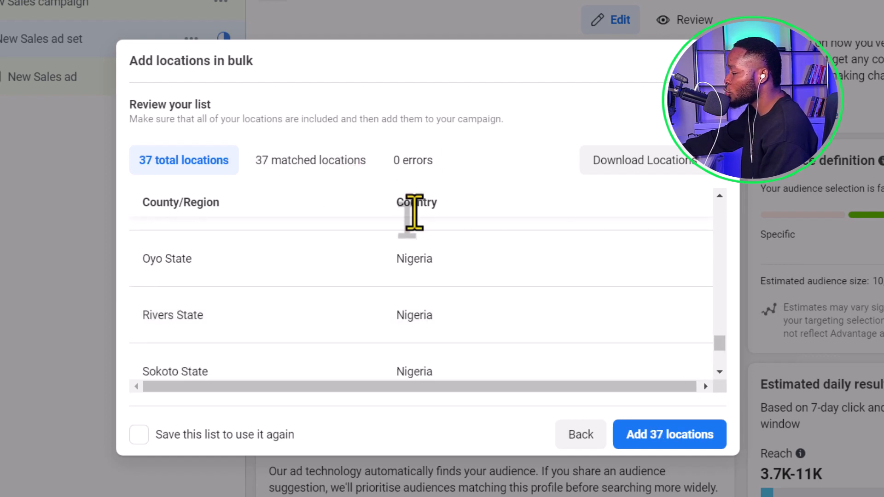
# Step: Return to the start of the matched locations and remove Lagos, Nigeria, from the exclusions
pyautogui.scroll(20, 380, 253)
pyautogui.scroll(3, 373, 230)
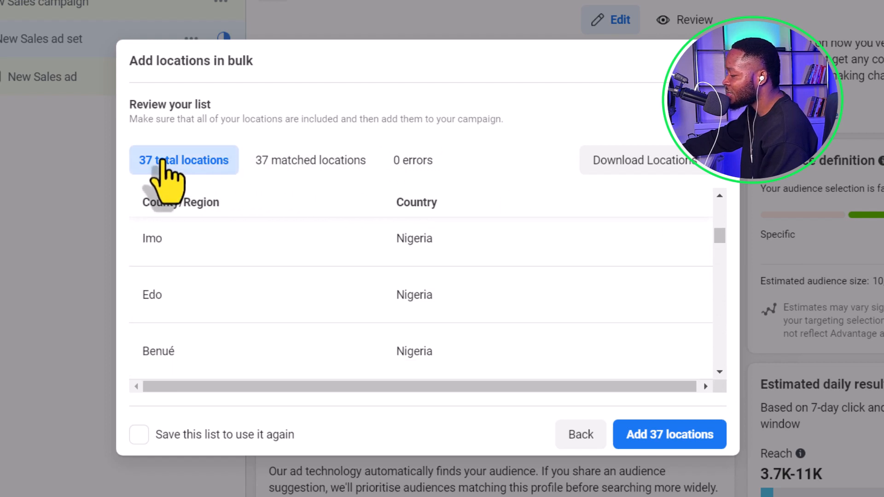
pyautogui.scroll(3, 363, 253)
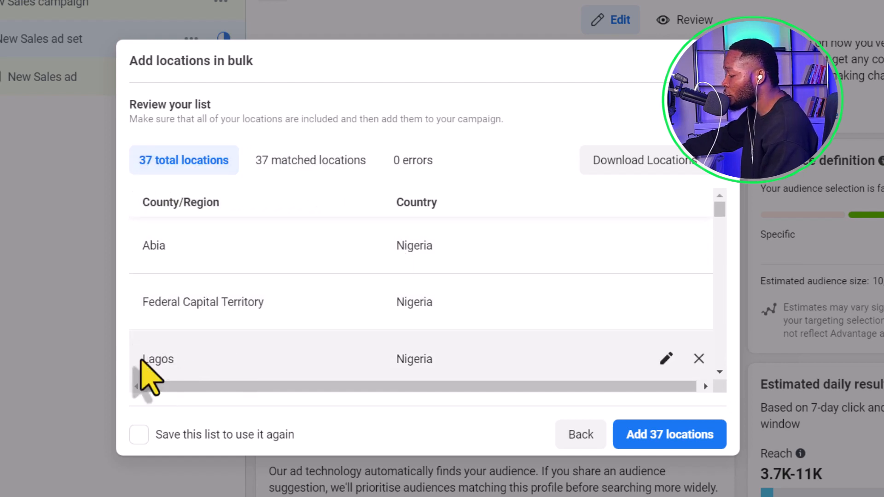
pyautogui.moveTo(142, 360); pyautogui.dragTo(465, 329)
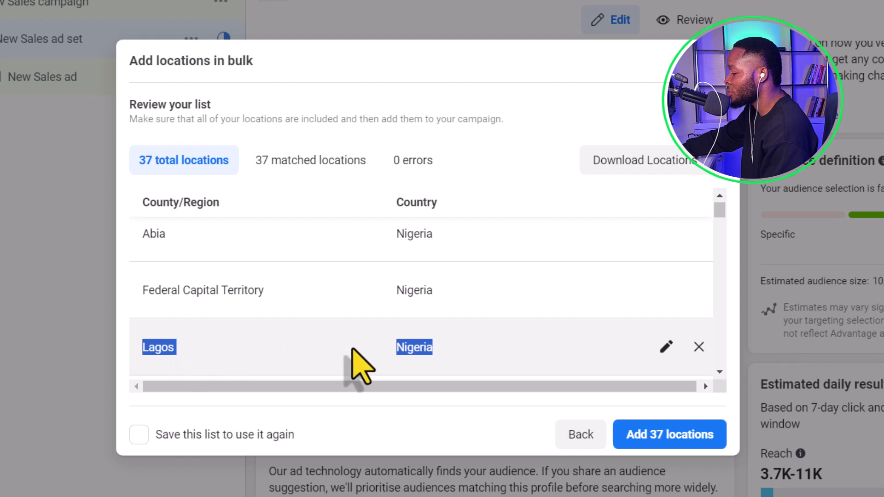
pyautogui.scroll(-2, 184, 304)
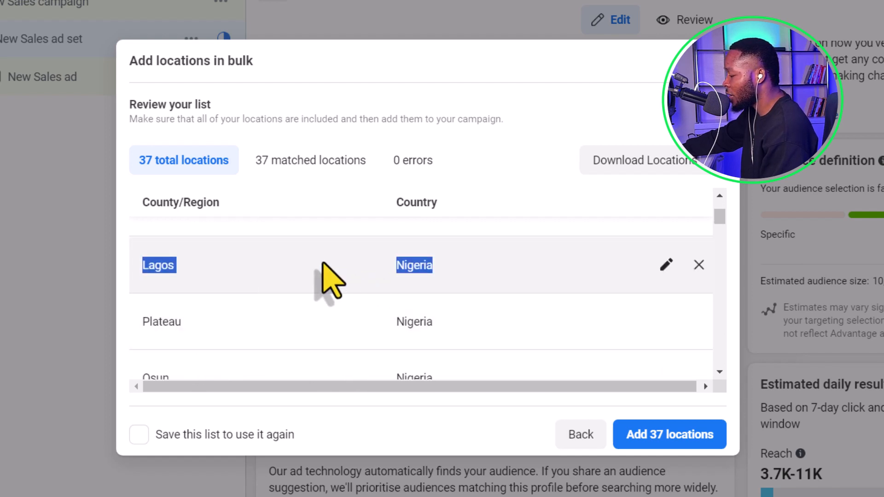
pyautogui.click(319, 265)
pyautogui.click(698, 266)
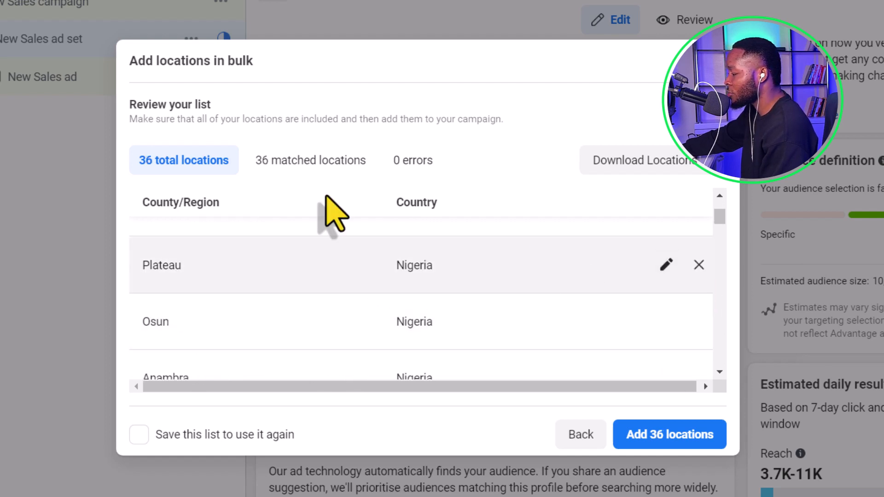
# Step: Add the 36 reviewed locations as exclusions and look through the ad set's Locations list
pyautogui.scroll(2, 370, 295)
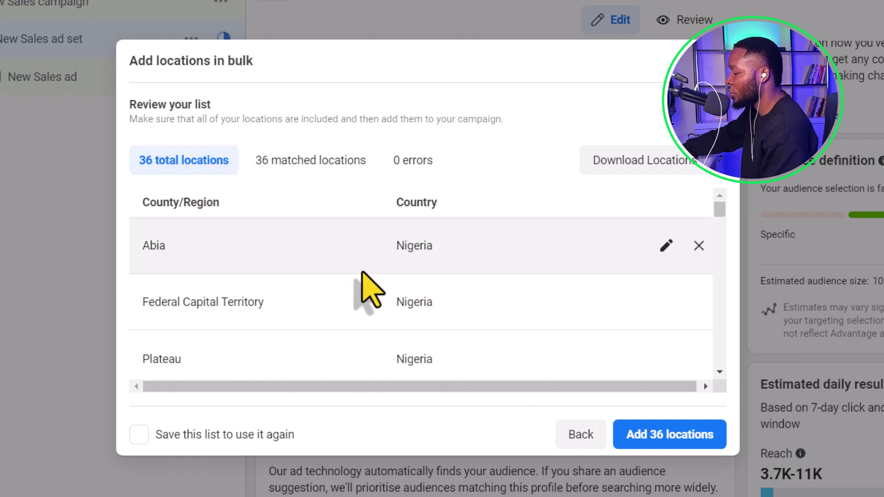
pyautogui.click(643, 443)
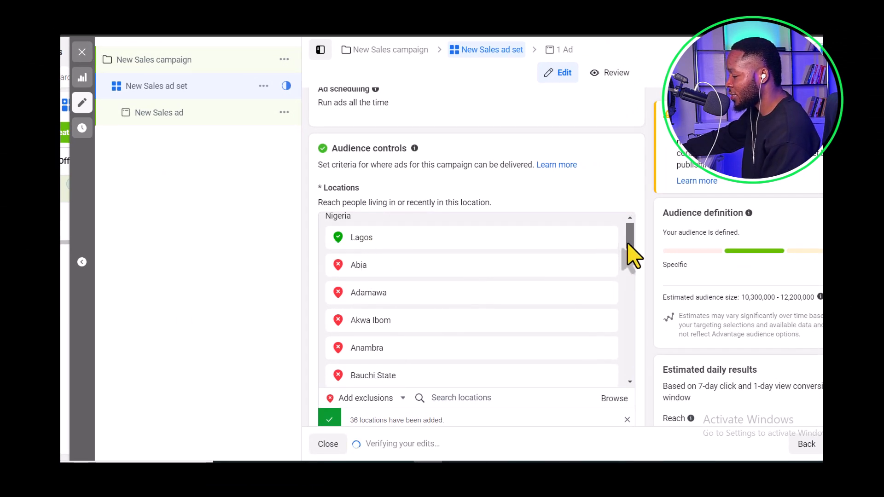
pyautogui.moveTo(631, 253); pyautogui.dragTo(630, 205)
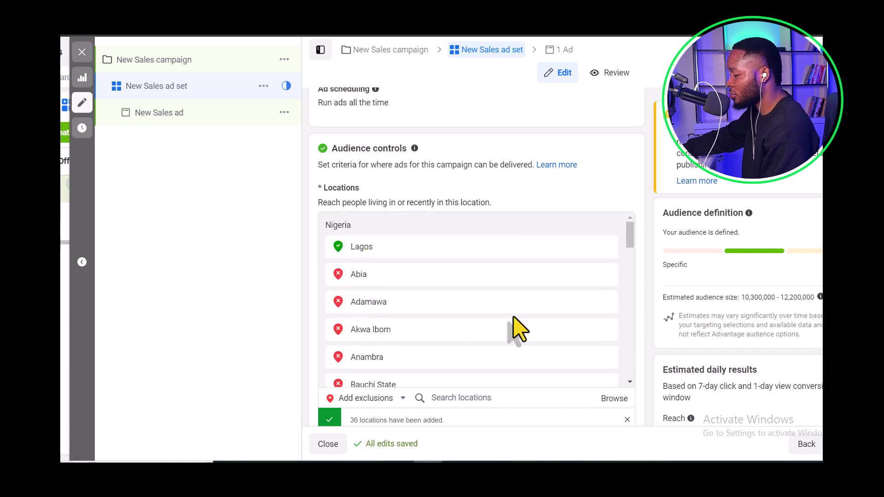
pyautogui.click(626, 383)
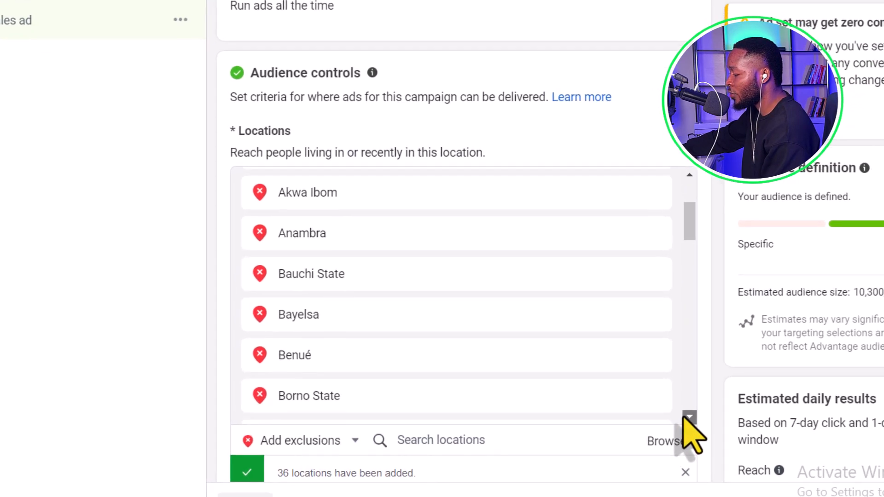